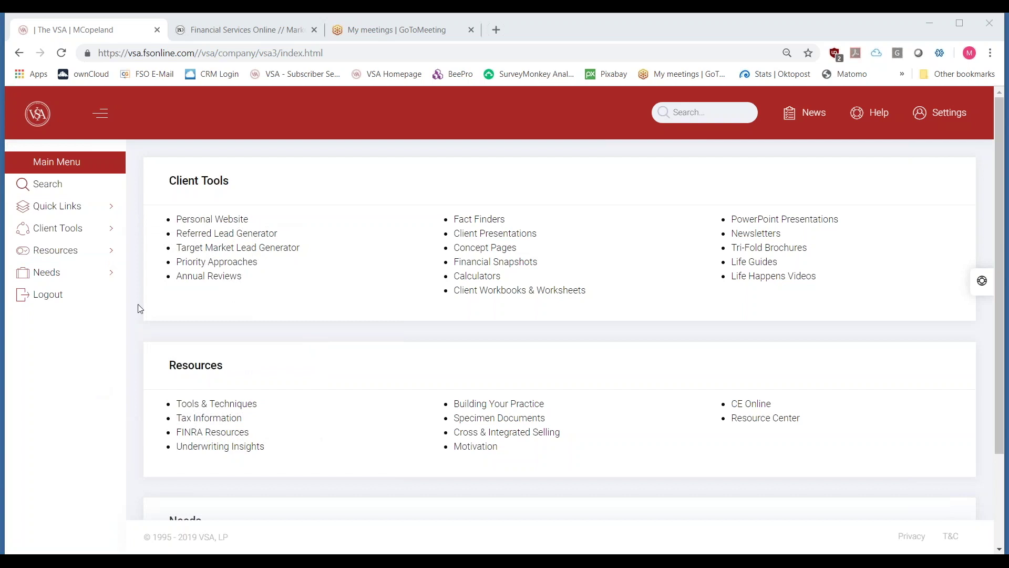
# Step: Review the Quick Links options and the list of new features and updates under News
pyautogui.click(125, 274)
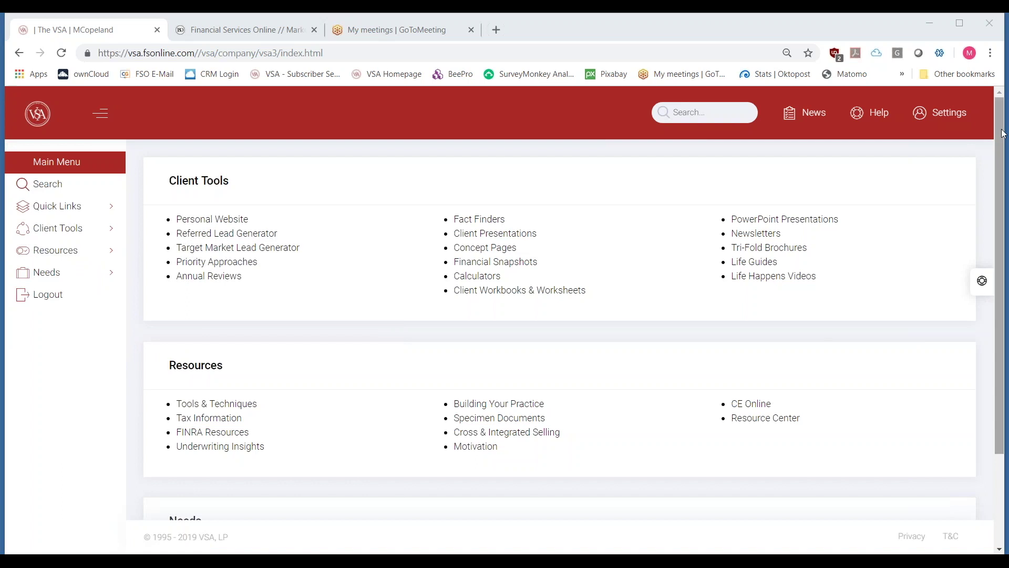
pyautogui.moveTo(998, 135)
pyautogui.mouseDown()
pyautogui.moveTo(989, 200)
pyautogui.moveTo(999, 120)
pyautogui.mouseUp()
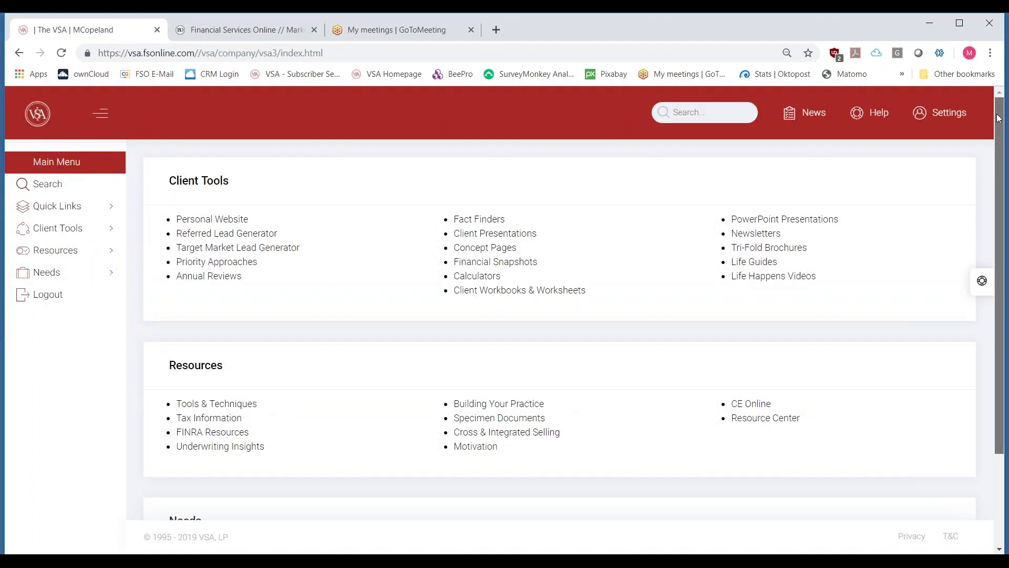
pyautogui.moveTo(105, 207)
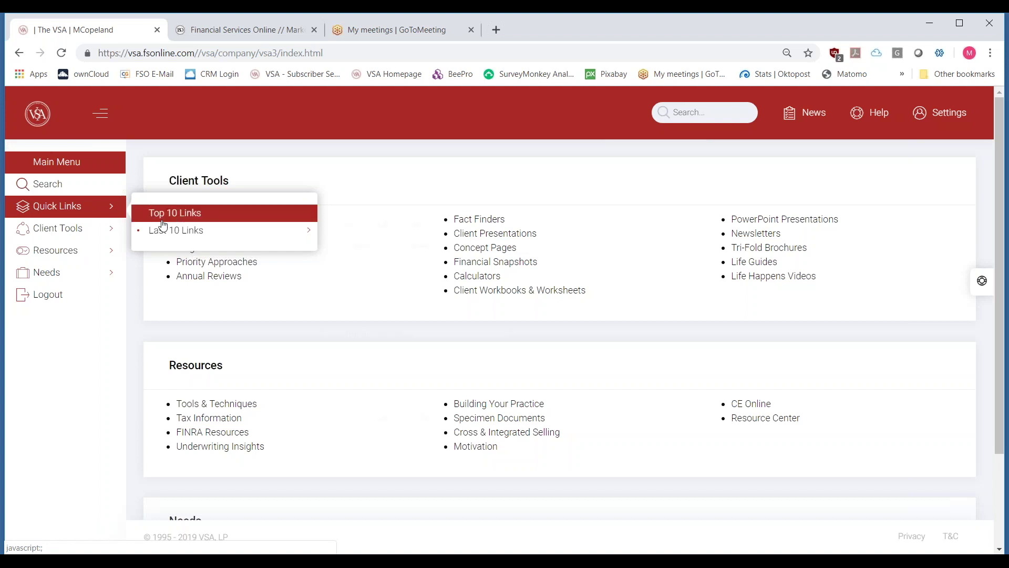
pyautogui.moveTo(163, 220)
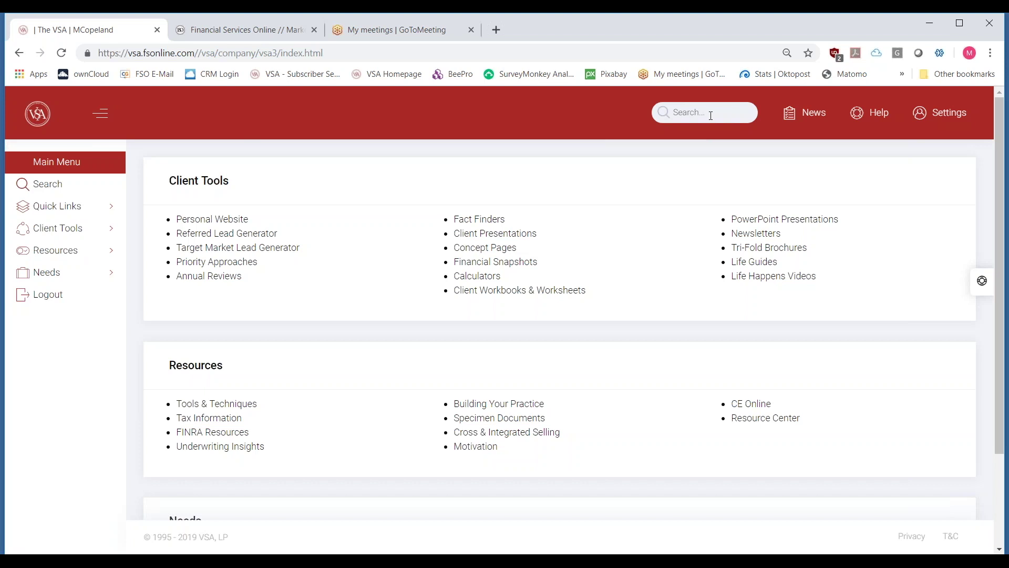
pyautogui.click(803, 124)
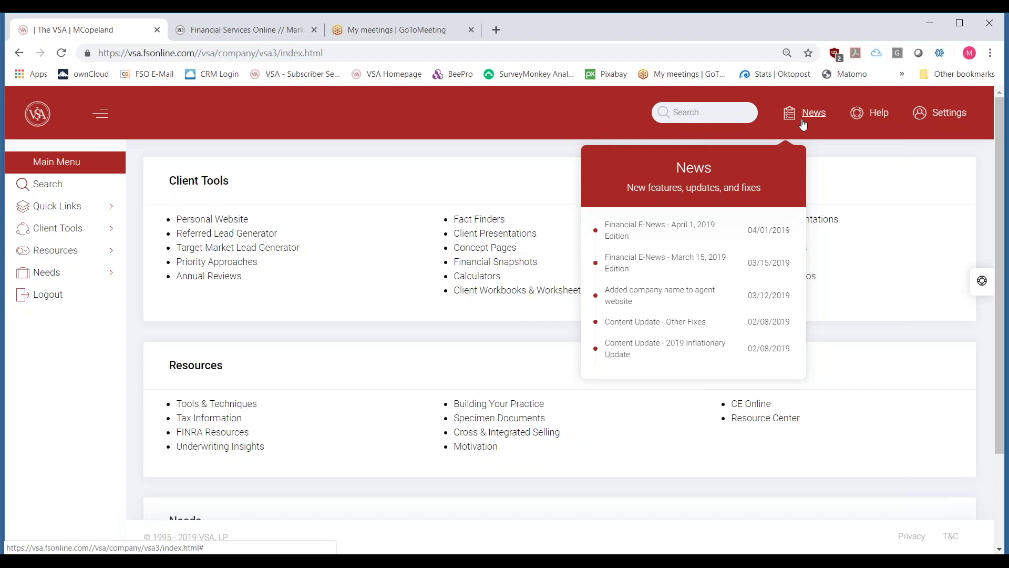
# Step: Start the Guided Tour from the help options and dismiss its welcome message
pyautogui.click(888, 122)
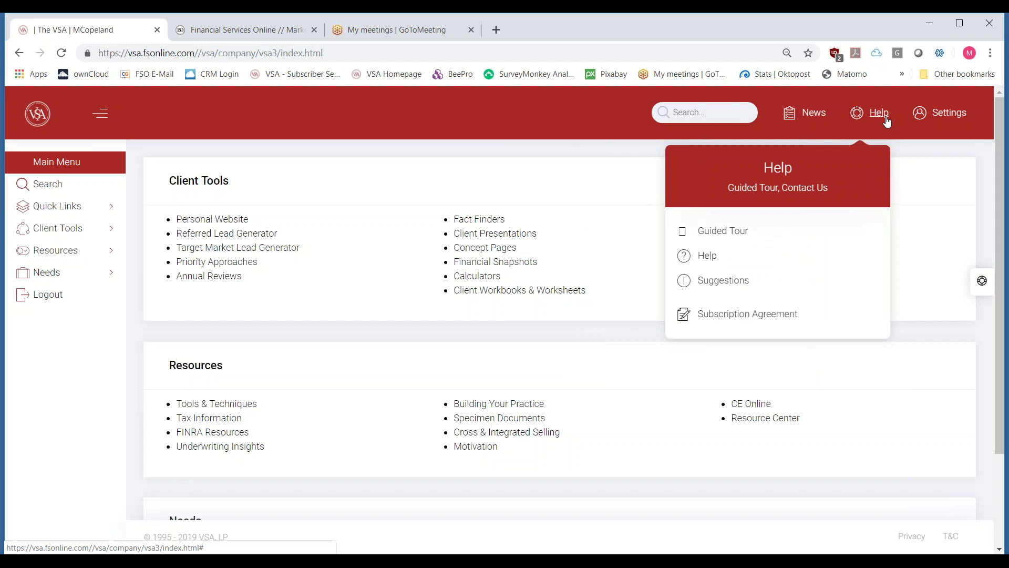
pyautogui.click(743, 233)
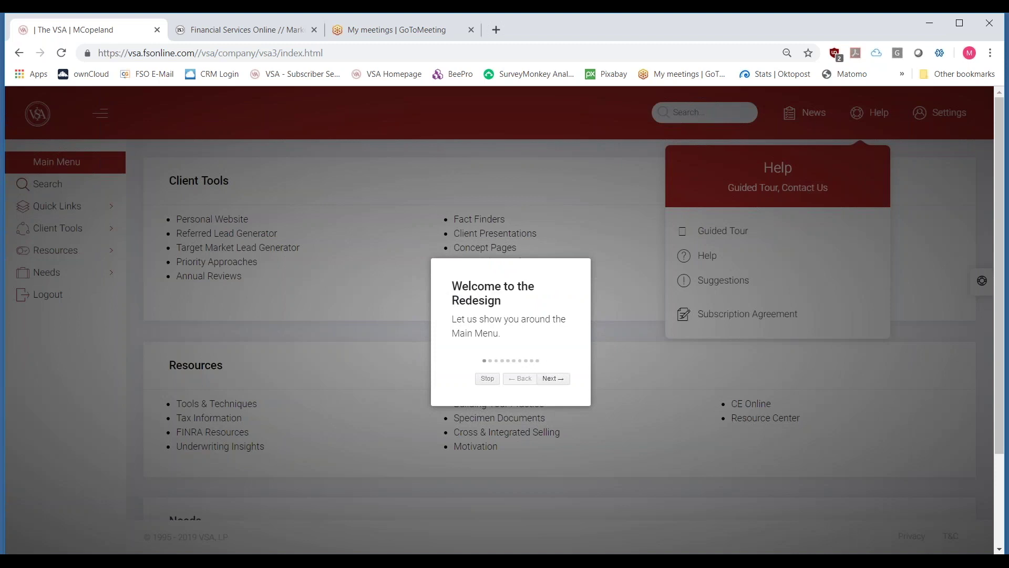
pyautogui.click(638, 304)
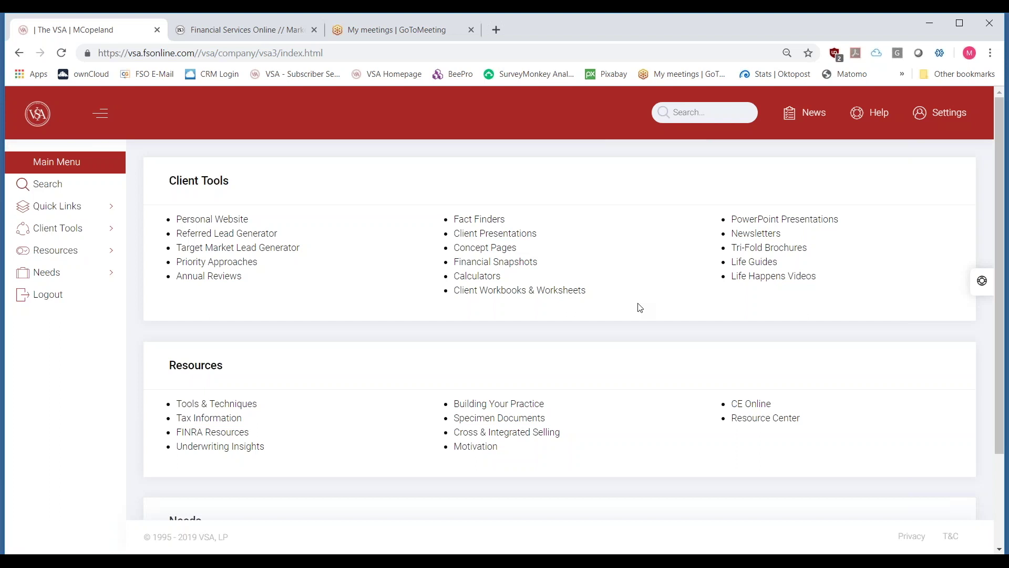
# Step: Review the available help options and the account settings options, then close them
pyautogui.click(882, 117)
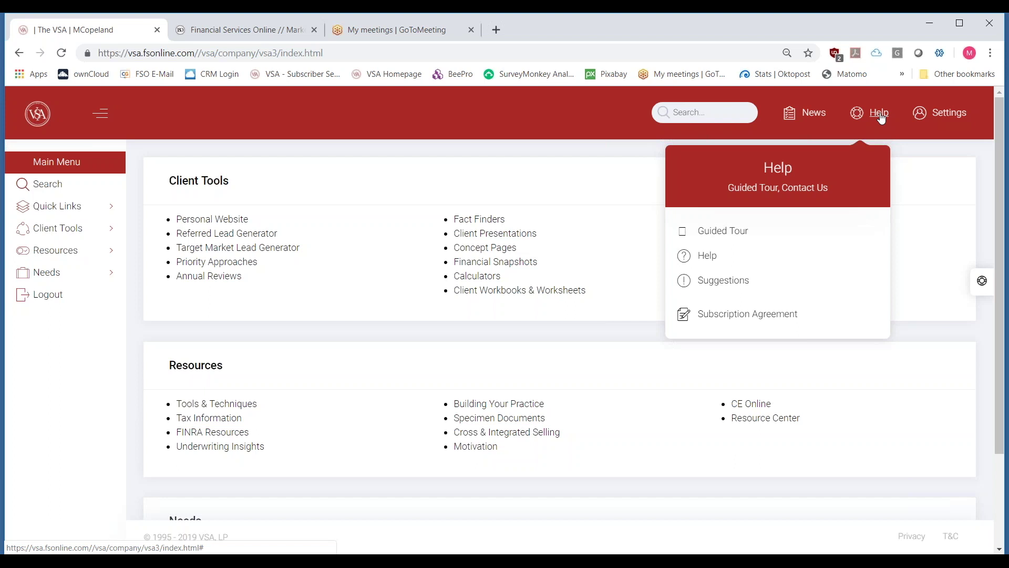
pyautogui.click(935, 124)
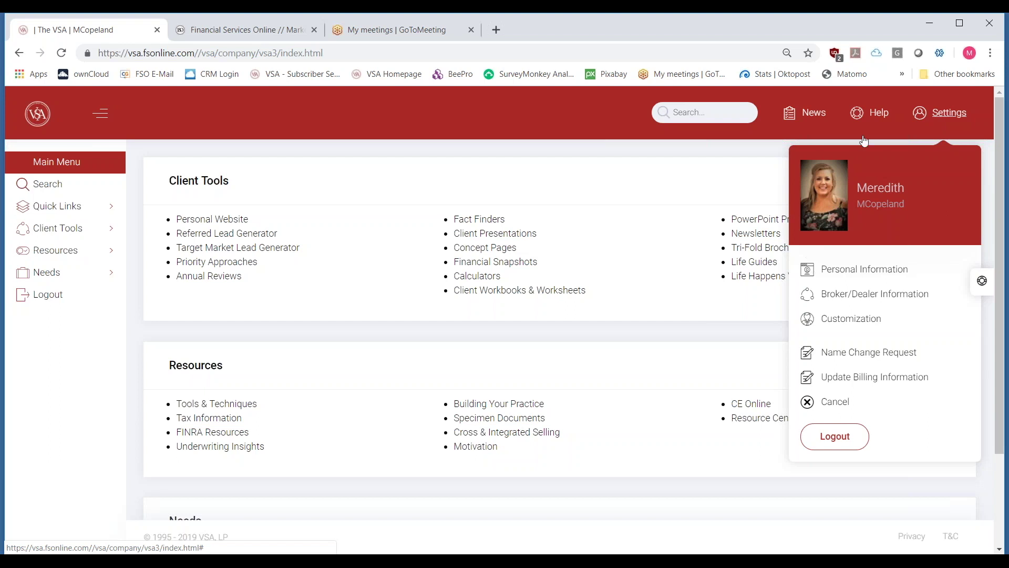
pyautogui.click(566, 172)
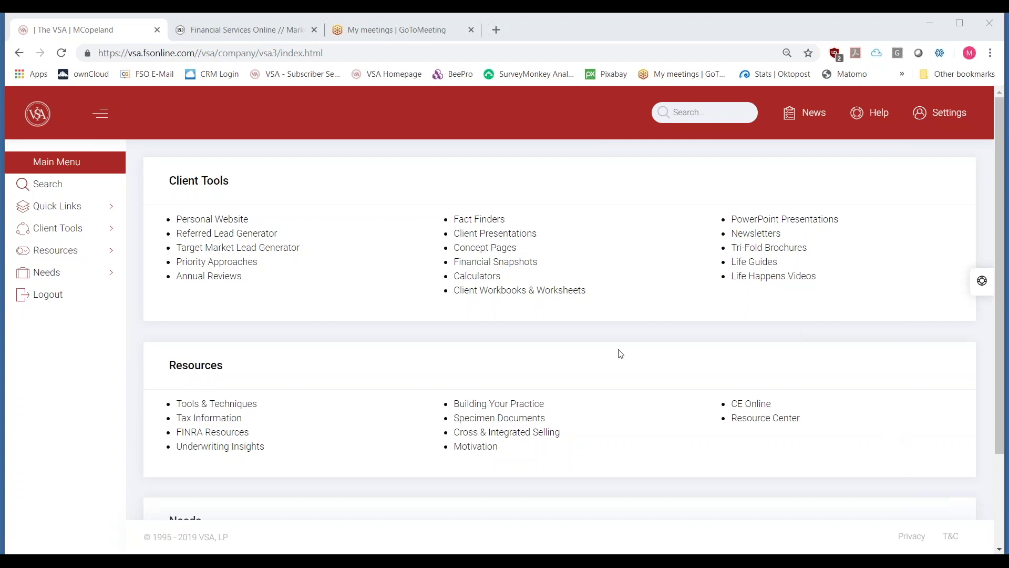
# Step: Open the Personal Website page and bring up its website editing link in a new browser tab
pyautogui.click(217, 221)
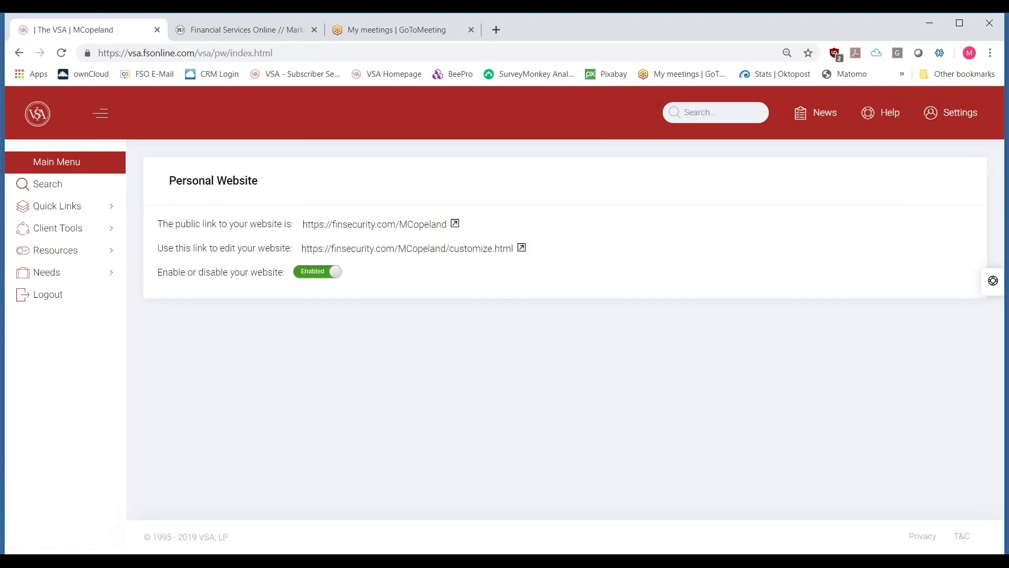
pyautogui.moveTo(164, 224); pyautogui.dragTo(292, 237)
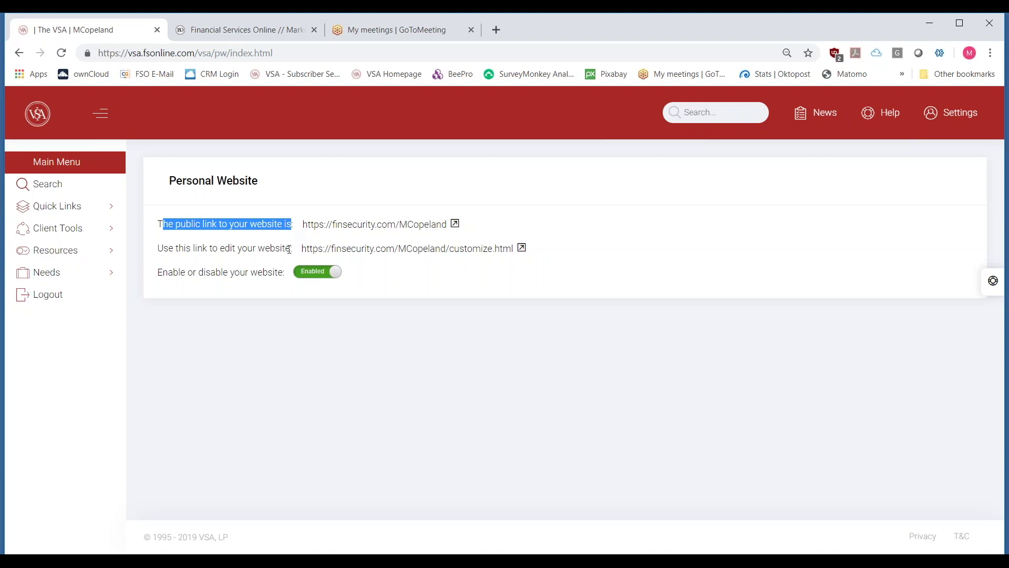
pyautogui.click(292, 252)
pyautogui.moveTo(292, 252); pyautogui.dragTo(218, 263)
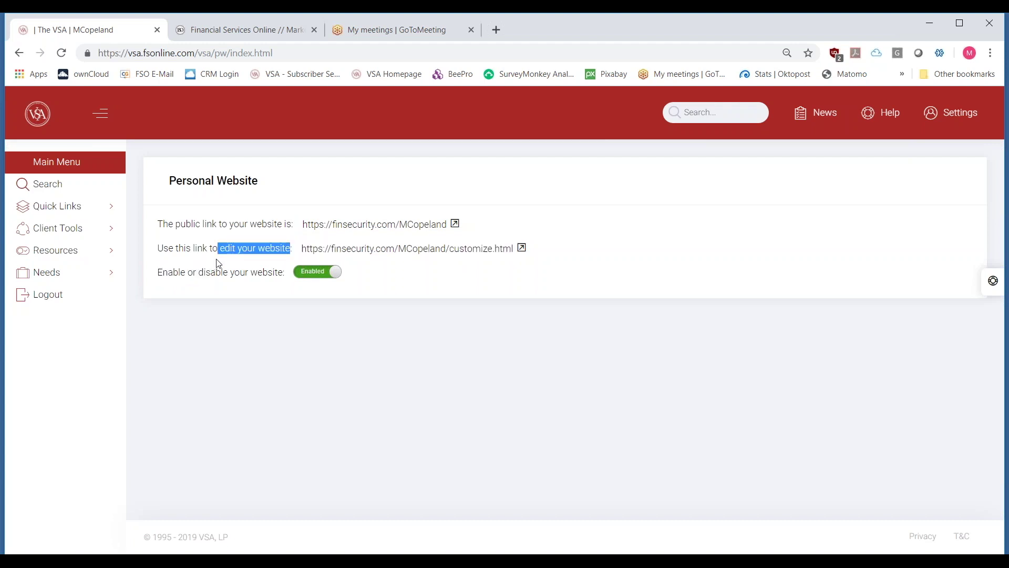
pyautogui.rightClick(367, 250)
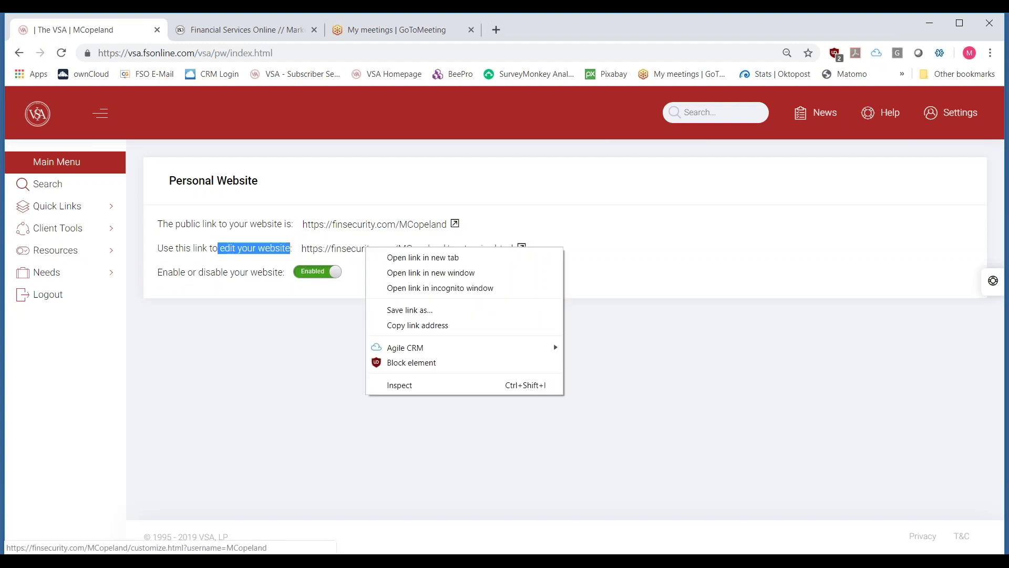
pyautogui.click(396, 264)
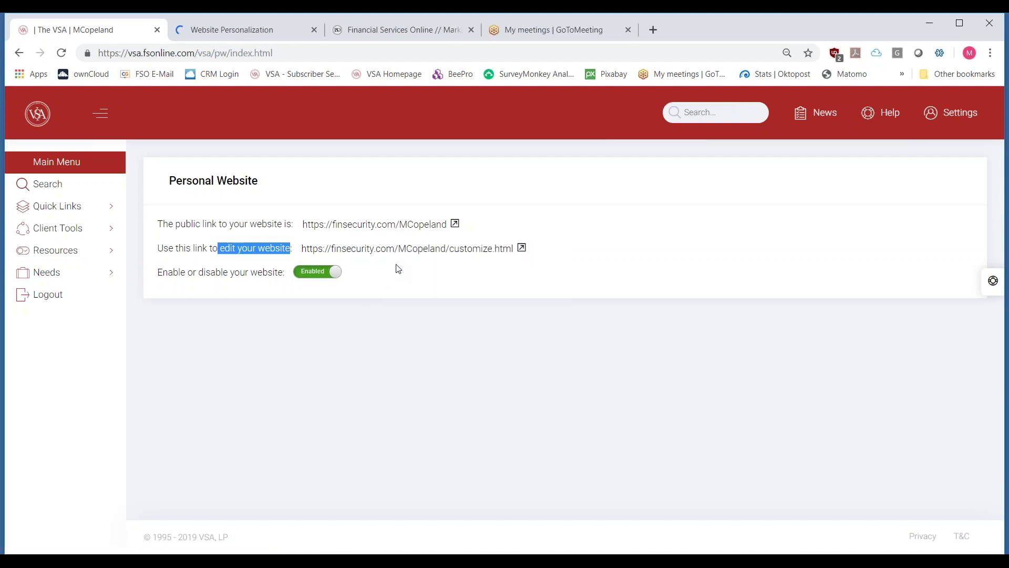
pyautogui.click(266, 32)
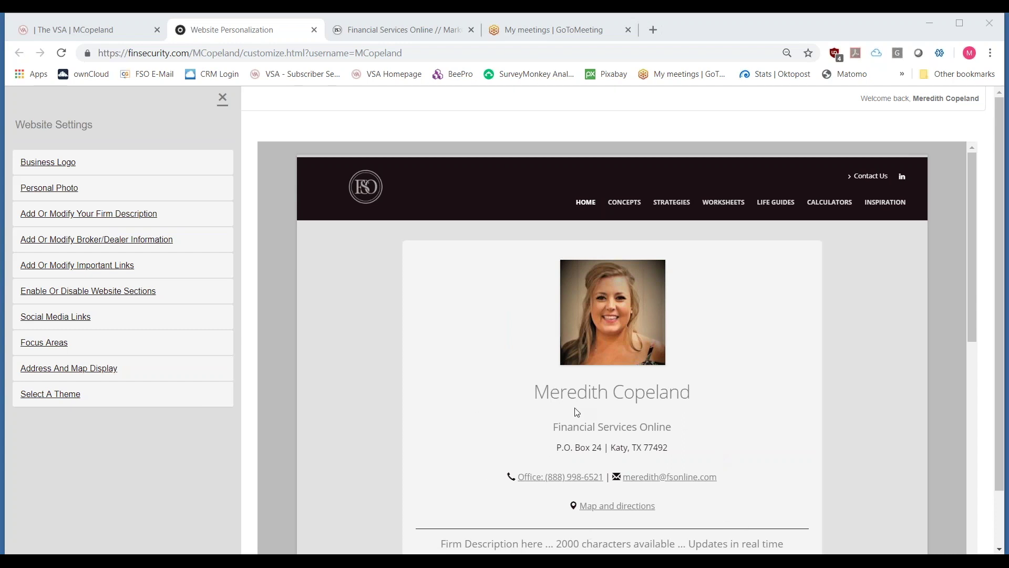
# Step: Delete "Updates in real time" from the firm description, submit the change and check it in the website preview
pyautogui.click(973, 314)
pyautogui.moveTo(973, 311); pyautogui.dragTo(973, 385)
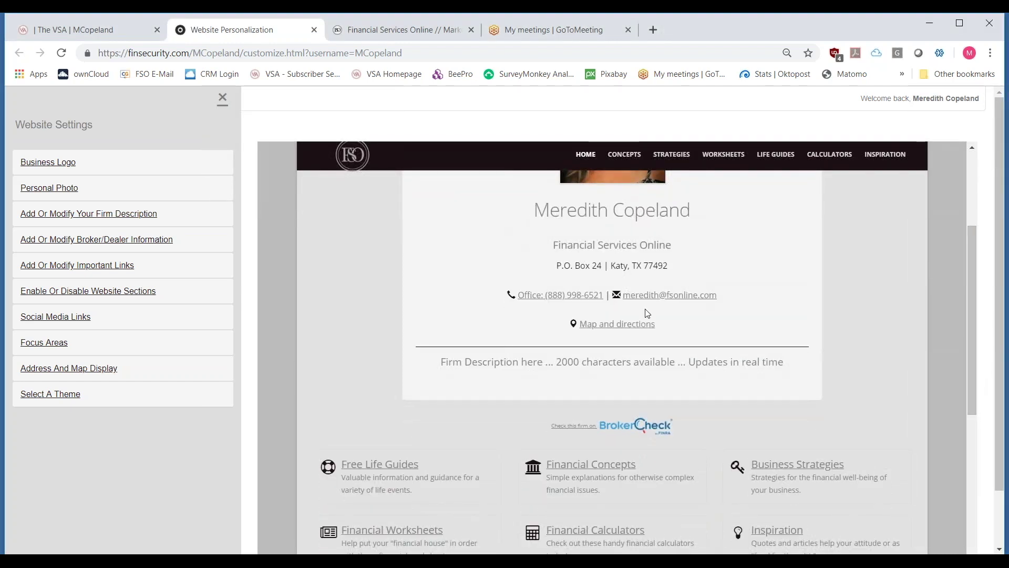
pyautogui.click(166, 212)
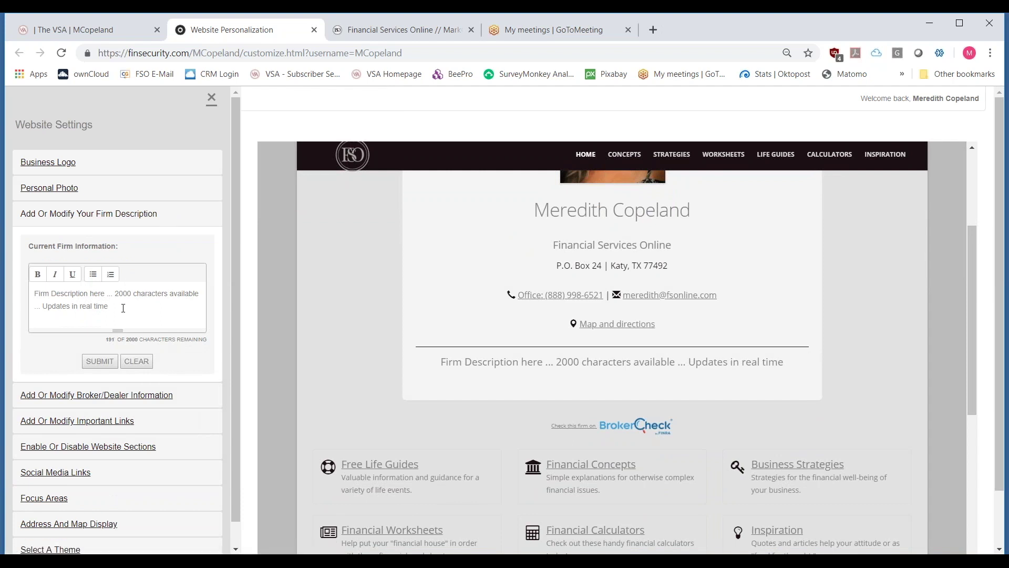
pyautogui.moveTo(123, 308); pyautogui.dragTo(45, 310)
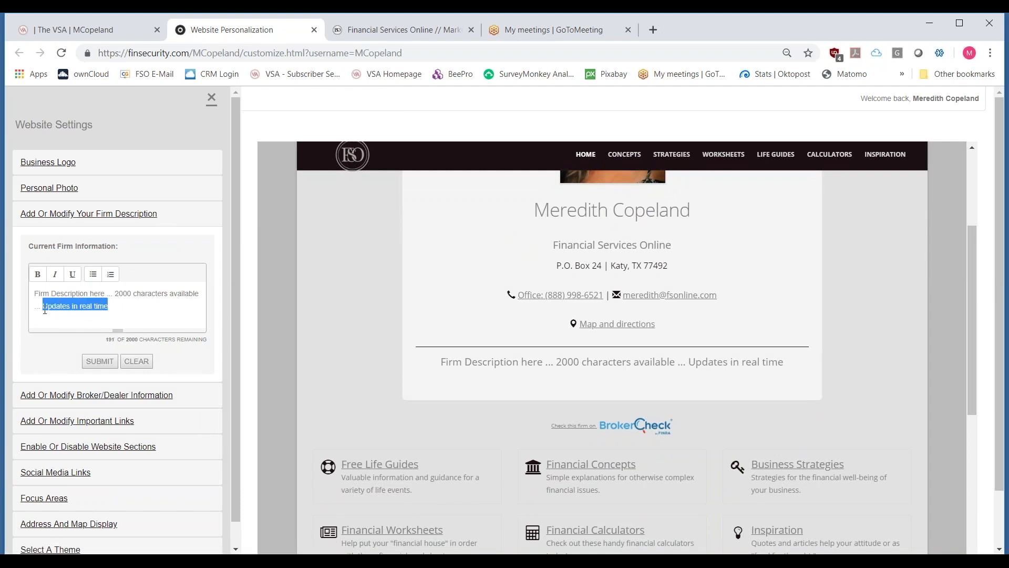
pyautogui.press('BackSpace')
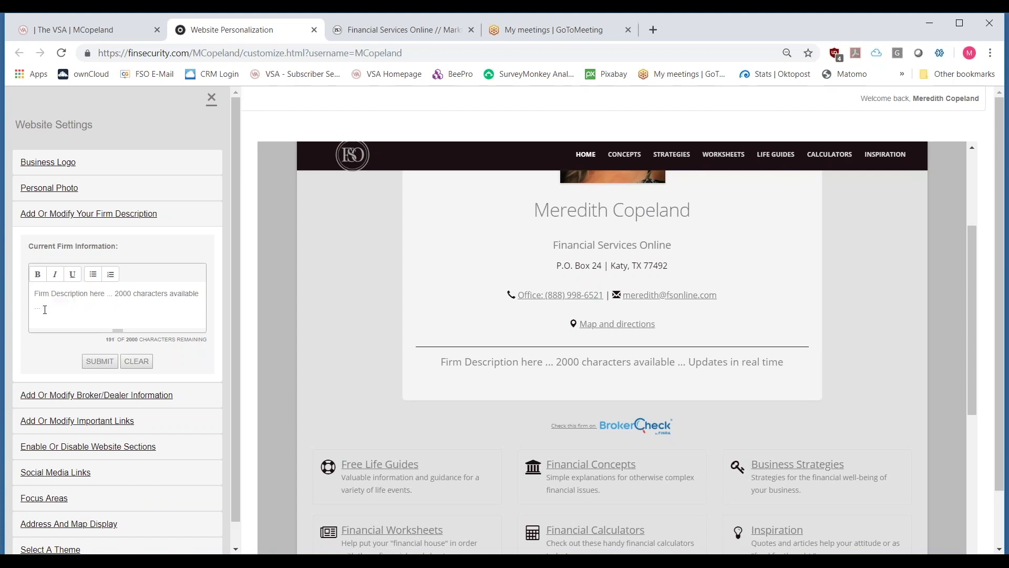
pyautogui.click(98, 360)
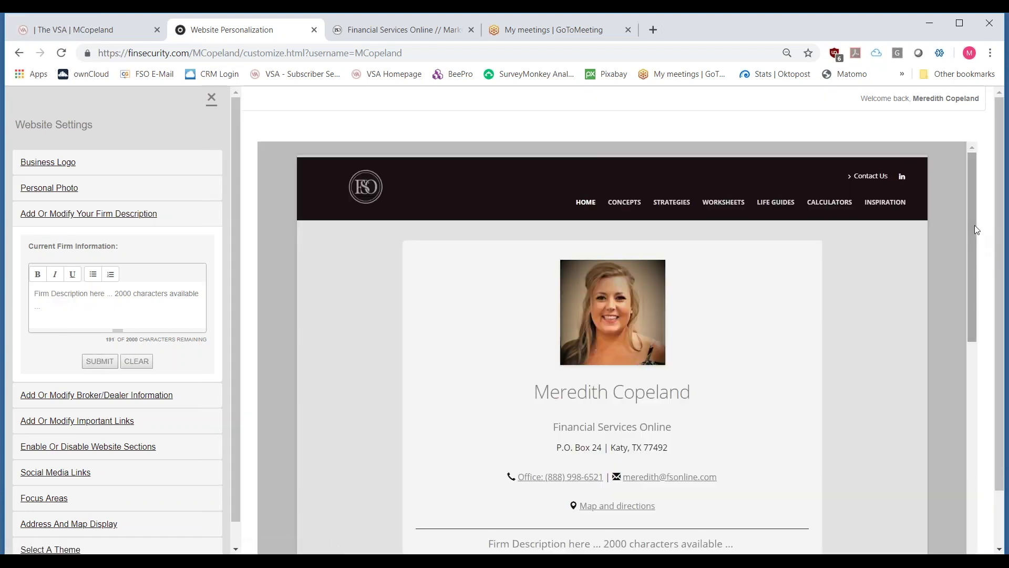
pyautogui.moveTo(975, 225); pyautogui.dragTo(982, 323)
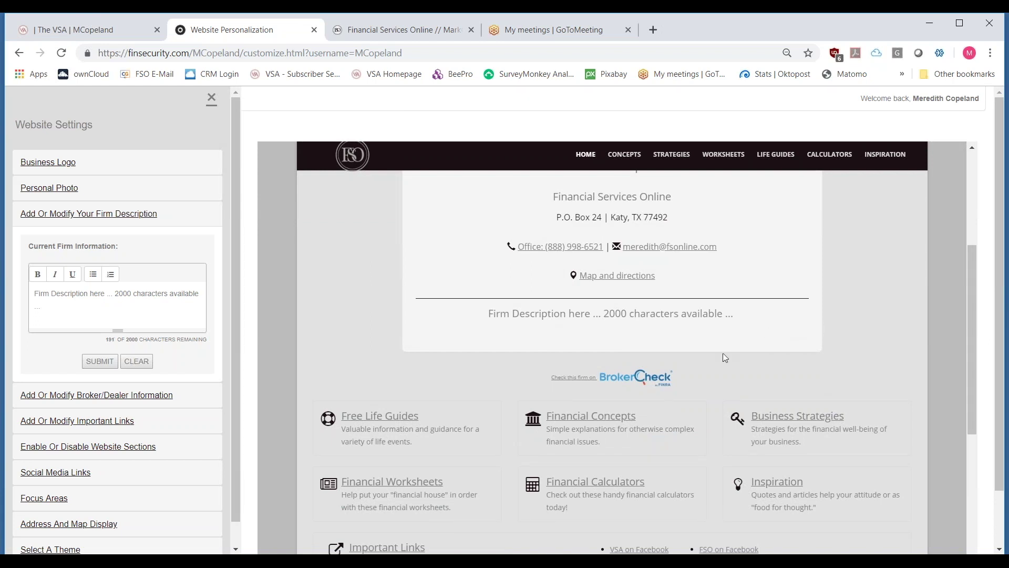
# Step: Open the broker/dealer information settings and examine the Disclosure section in the website preview
pyautogui.click(193, 403)
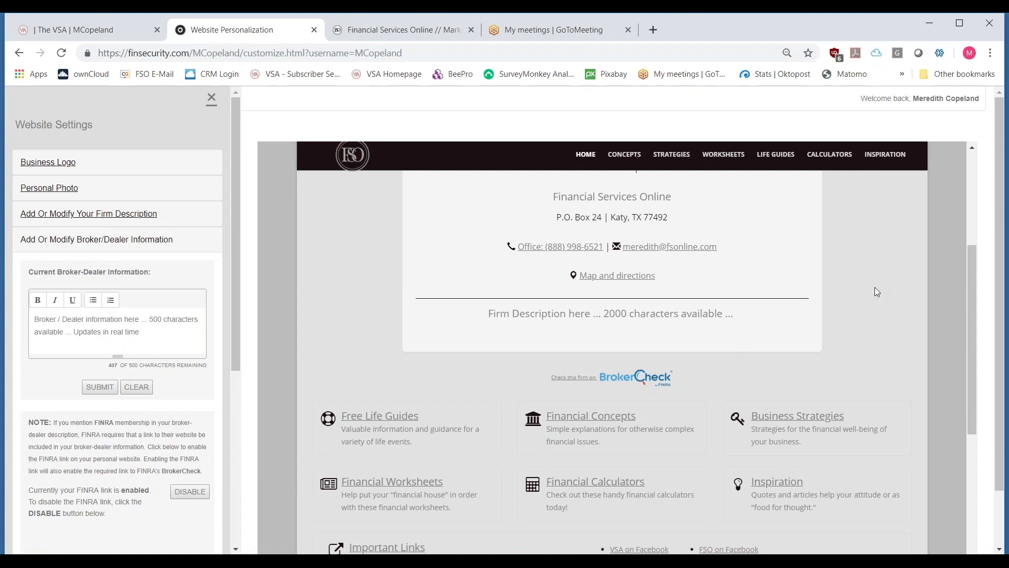
pyautogui.moveTo(974, 326); pyautogui.dragTo(974, 525)
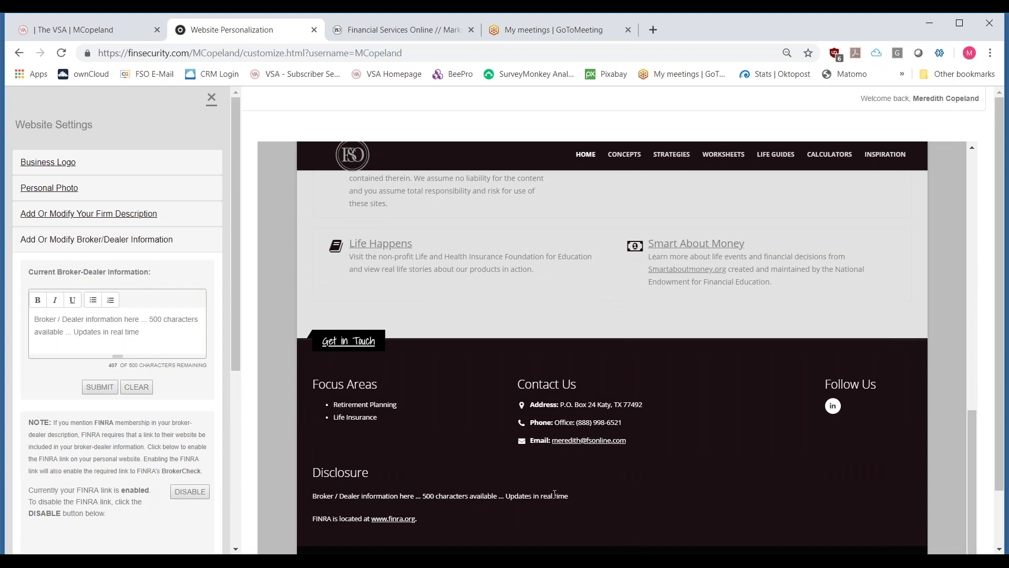
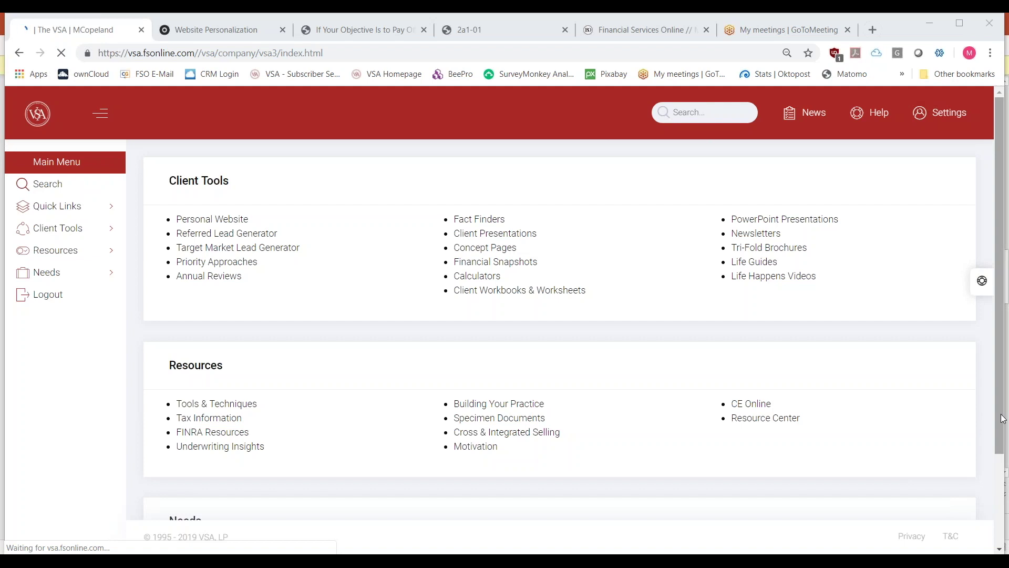
# Step: Generate the 2019 Tax Digest report from the Tax Information resources, leaving the prospect name blank
pyautogui.click(222, 426)
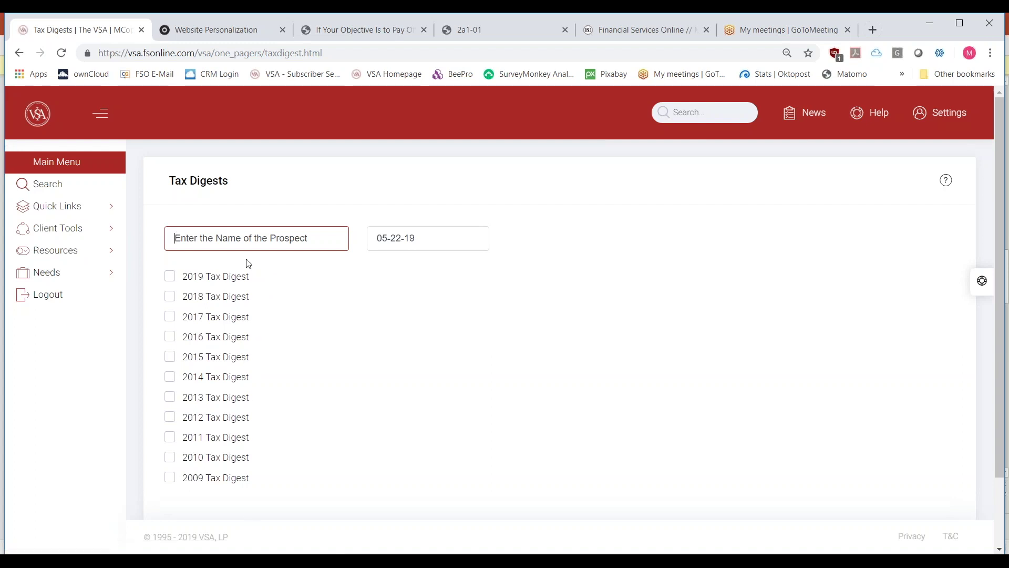
pyautogui.click(238, 285)
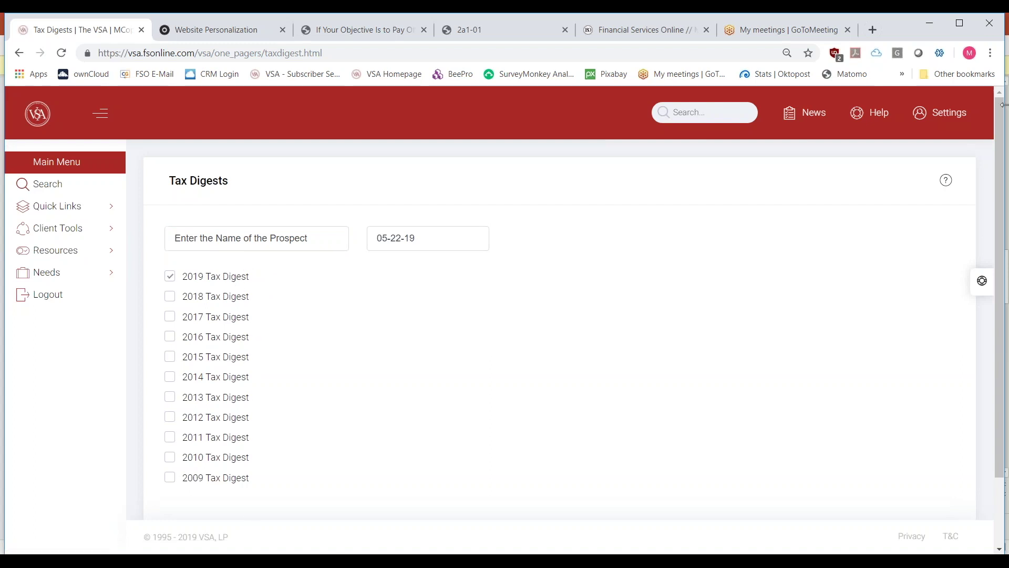
pyautogui.moveTo(1002, 120); pyautogui.dragTo(1001, 183)
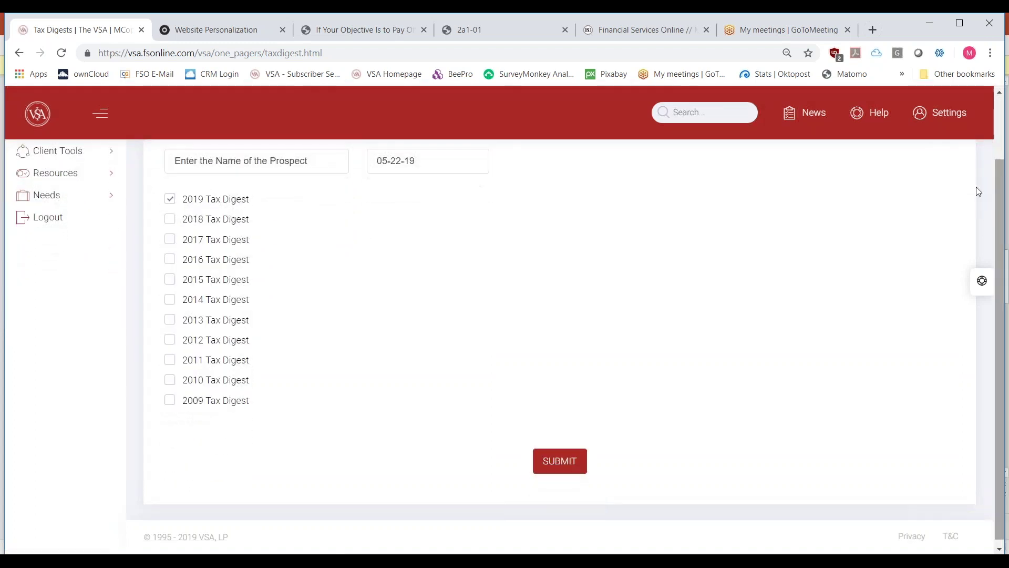
pyautogui.click(575, 464)
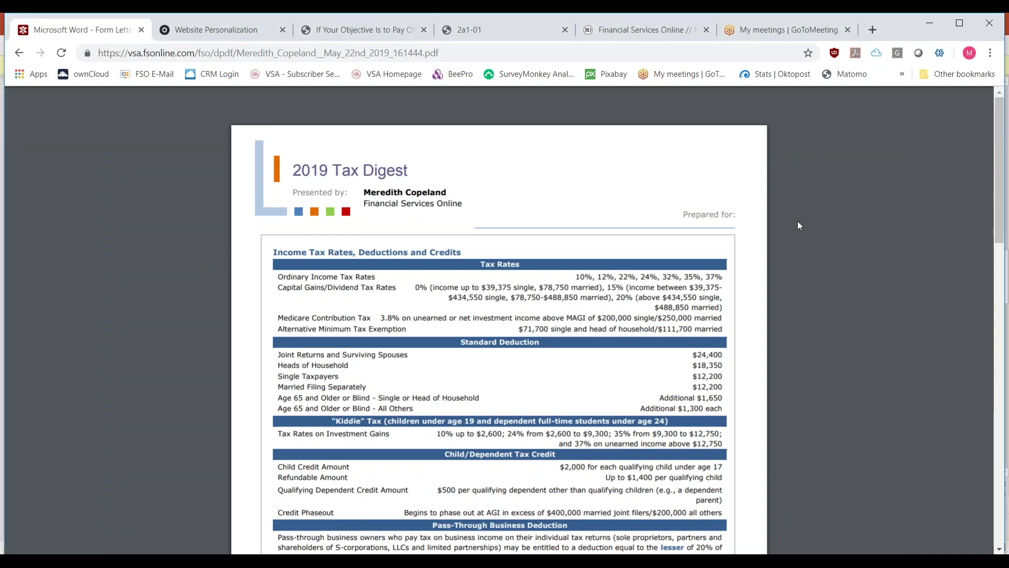
# Step: Read through both pages of the 2019 Tax Digest report
pyautogui.scroll(-1, 798, 222)
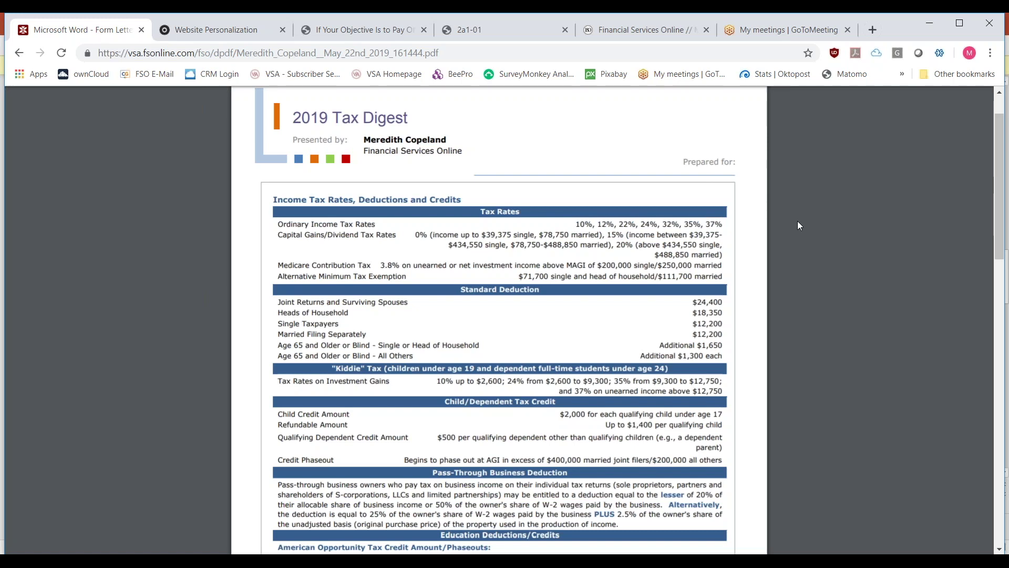
pyautogui.scroll(-3, 798, 225)
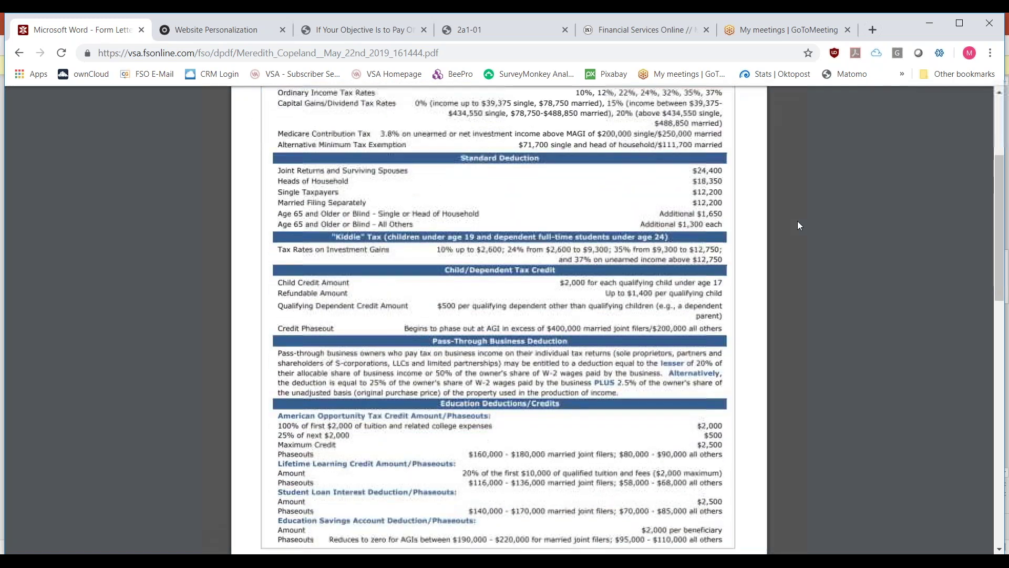
pyautogui.scroll(-4, 798, 225)
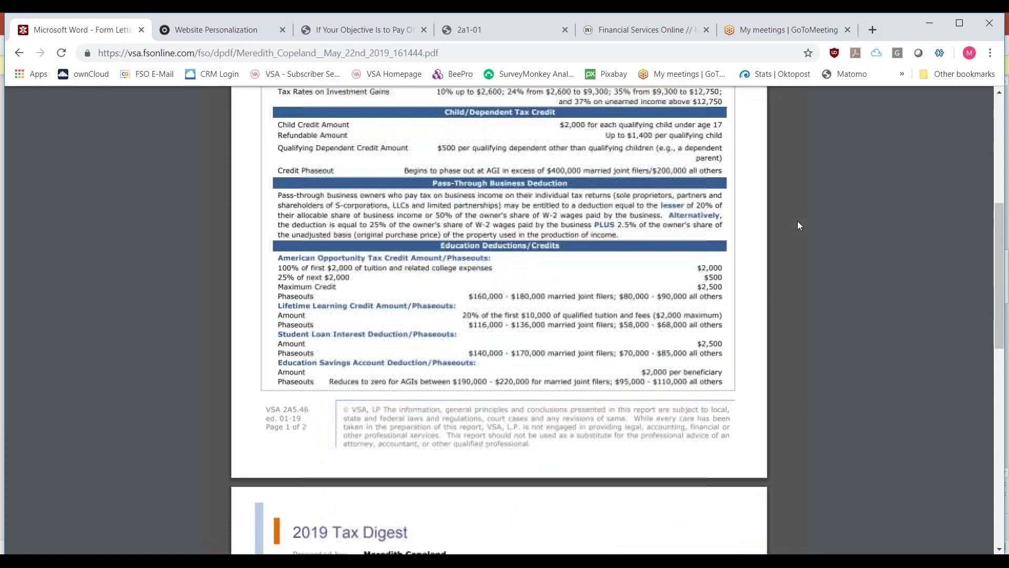
pyautogui.scroll(-7, 798, 225)
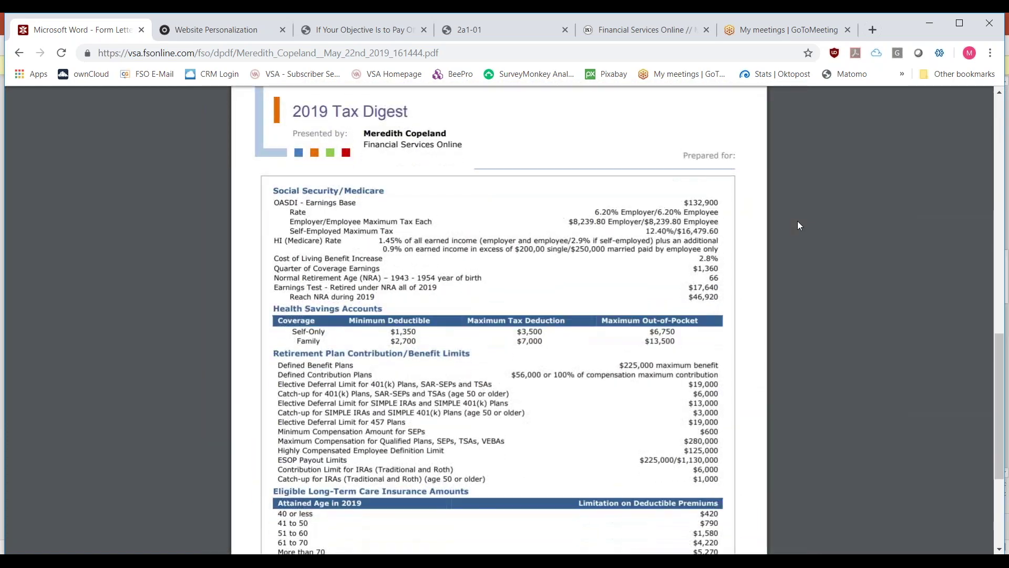
pyautogui.scroll(-4, 798, 225)
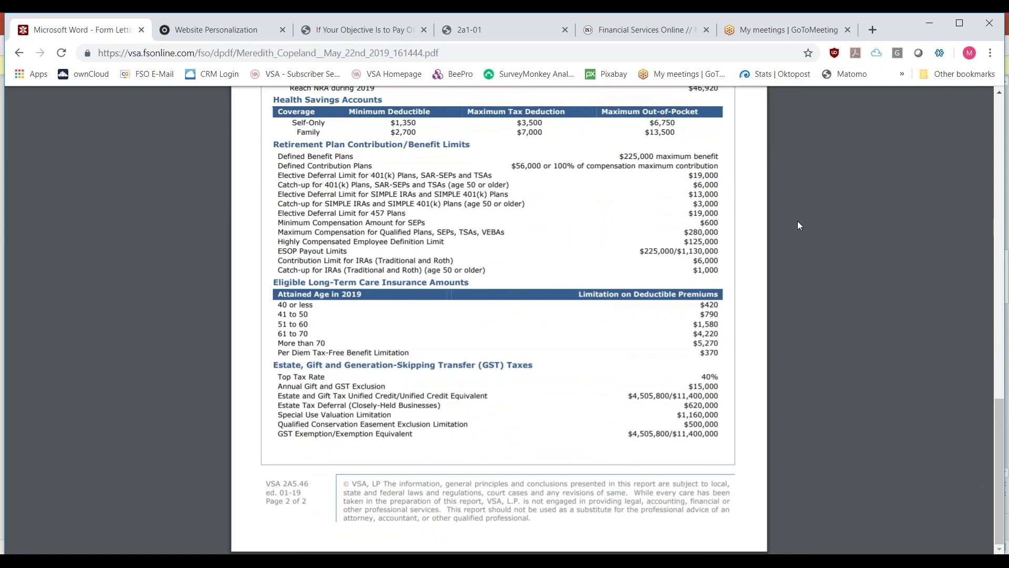
# Step: Leave the 2019 Tax Digest report and go back to the Tax Digests selection page
pyautogui.scroll(7, 798, 225)
pyautogui.scroll(10, 798, 225)
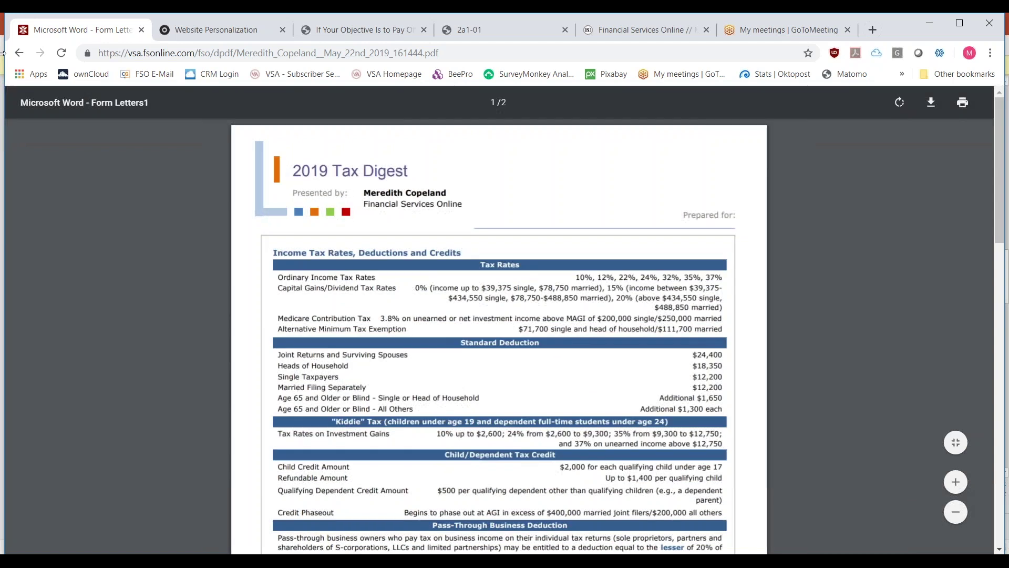
pyautogui.click(23, 55)
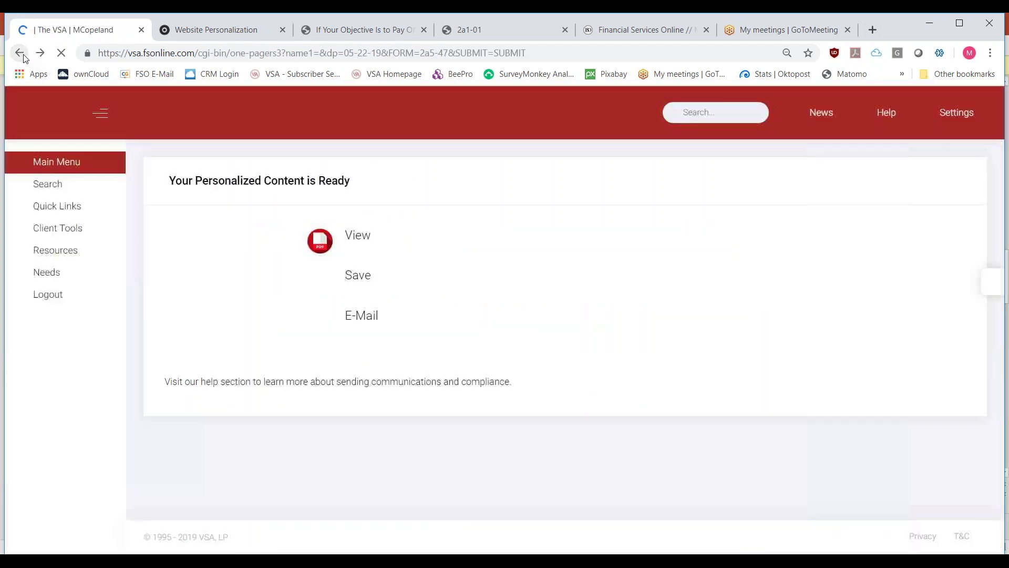
pyautogui.click(23, 54)
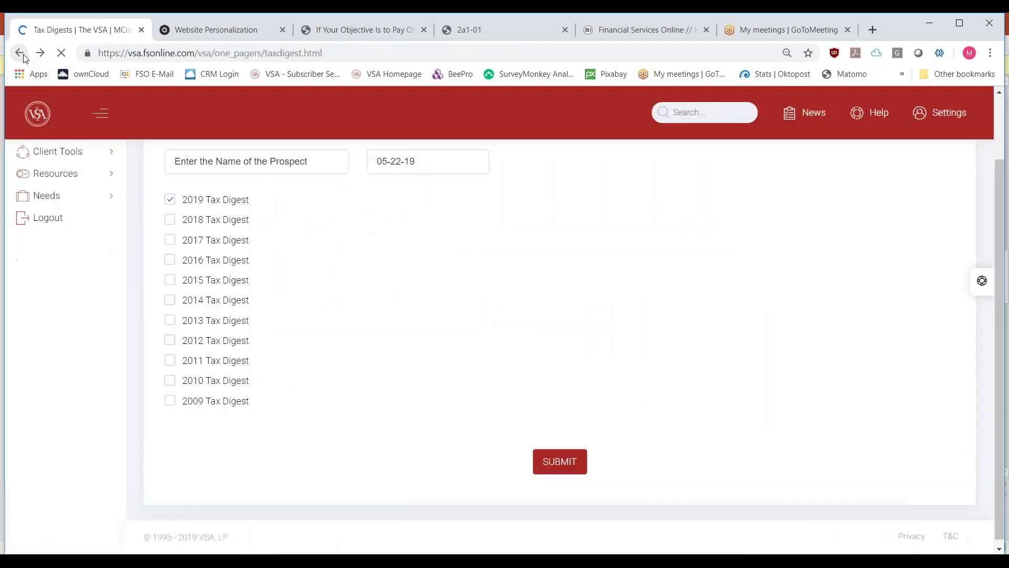
# Step: Open the Specimen Documents resources and view the Living Trust specimen listed under Estate Planning
pyautogui.moveTo(105, 196)
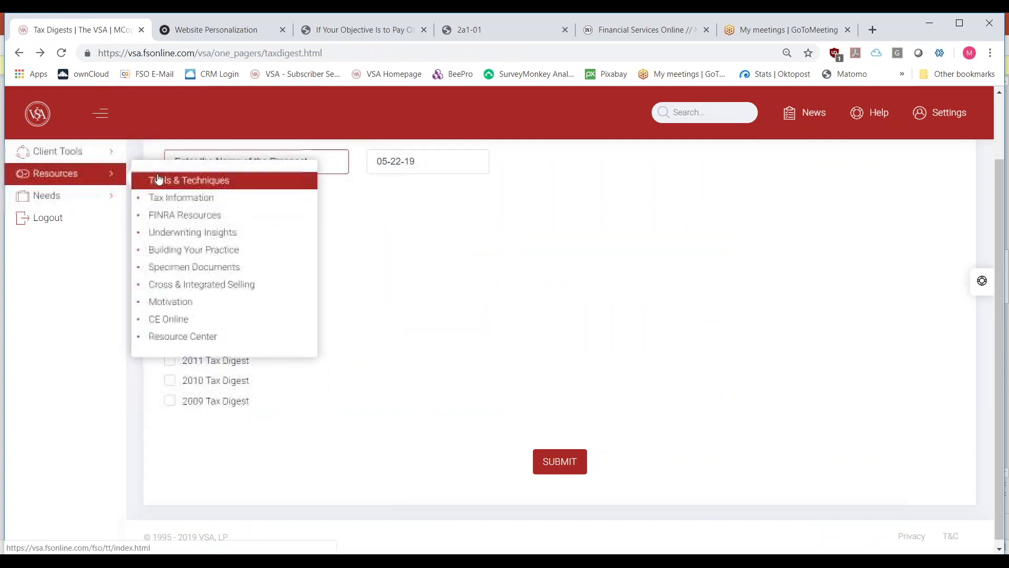
pyautogui.click(197, 273)
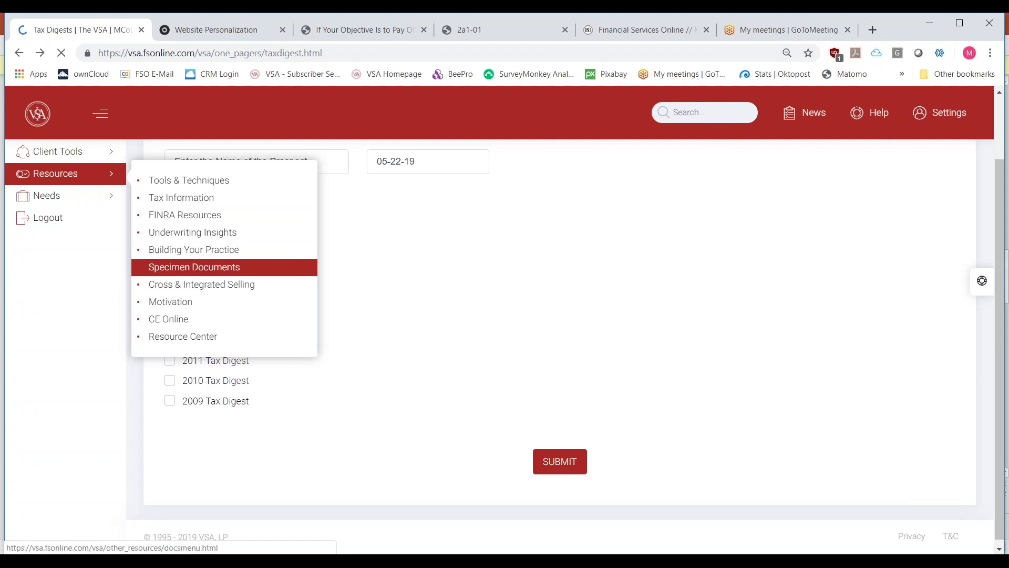
pyautogui.click(194, 267)
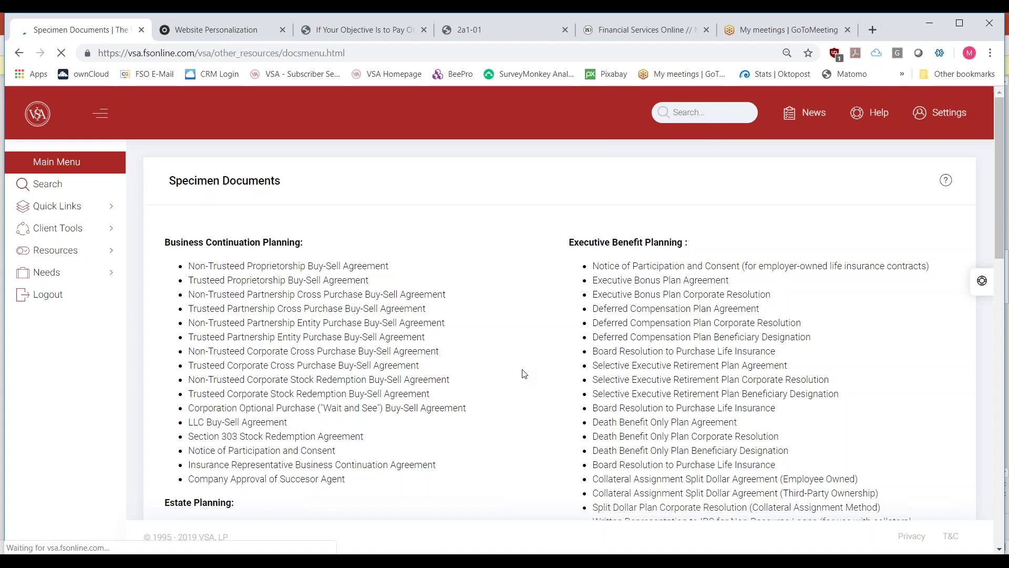
pyautogui.scroll(-2, 524, 374)
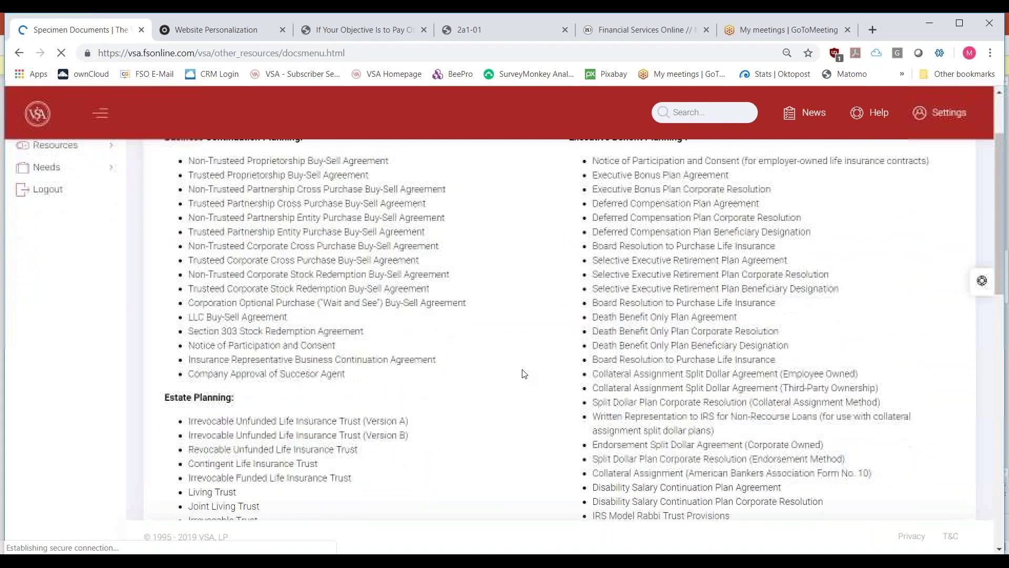
pyautogui.scroll(-1, 524, 374)
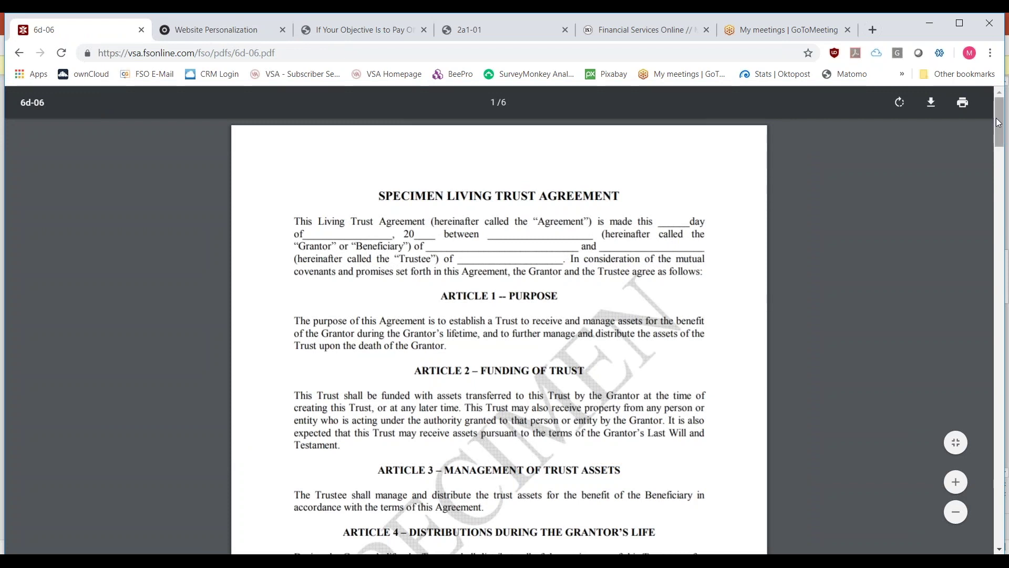
# Step: Skim the first three pages of the Specimen Living Trust Agreement and return to the specimen documents list
pyautogui.moveTo(998, 123); pyautogui.dragTo(998, 139)
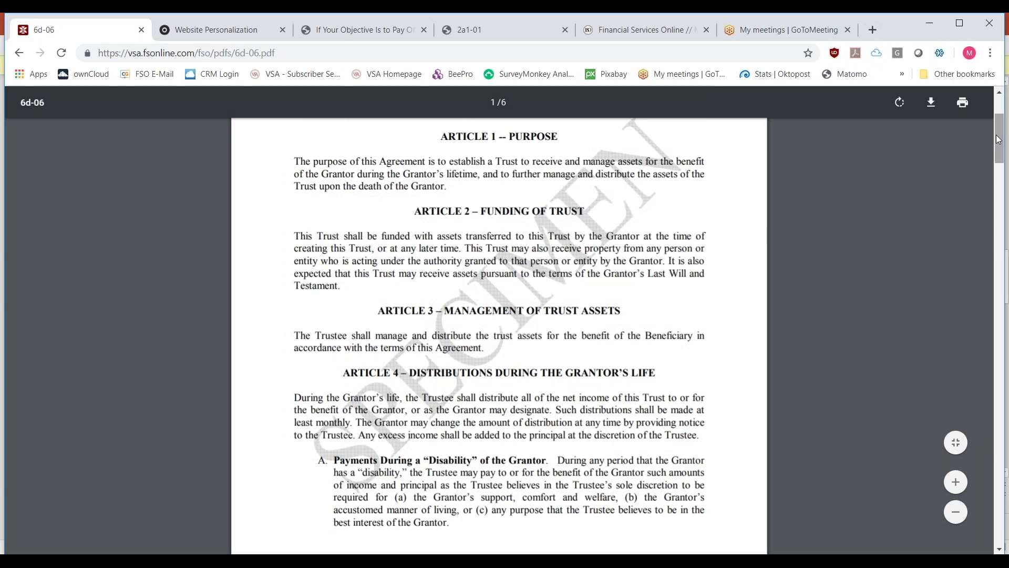
pyautogui.moveTo(998, 138); pyautogui.dragTo(999, 199)
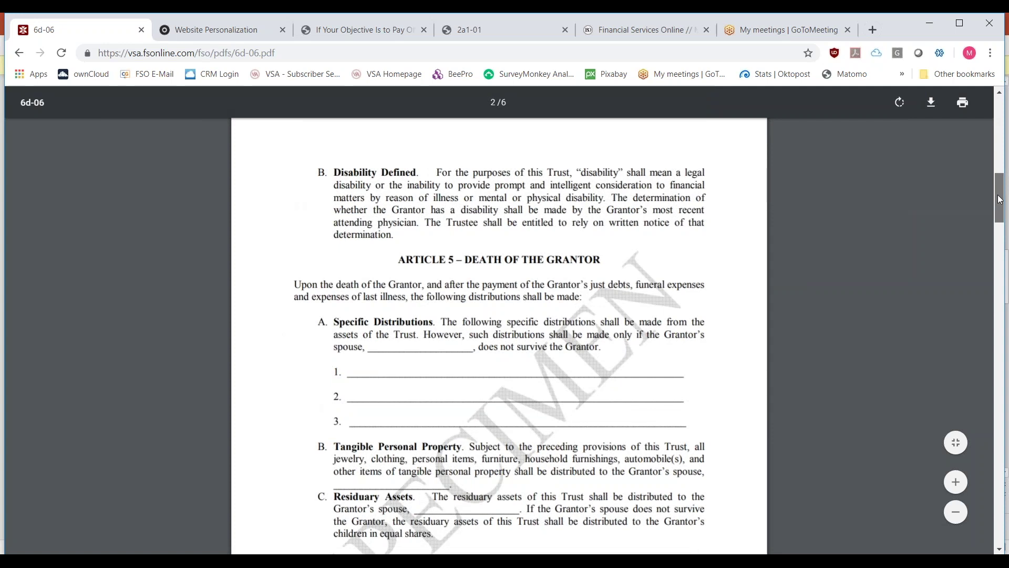
pyautogui.moveTo(1000, 199); pyautogui.dragTo(997, 295)
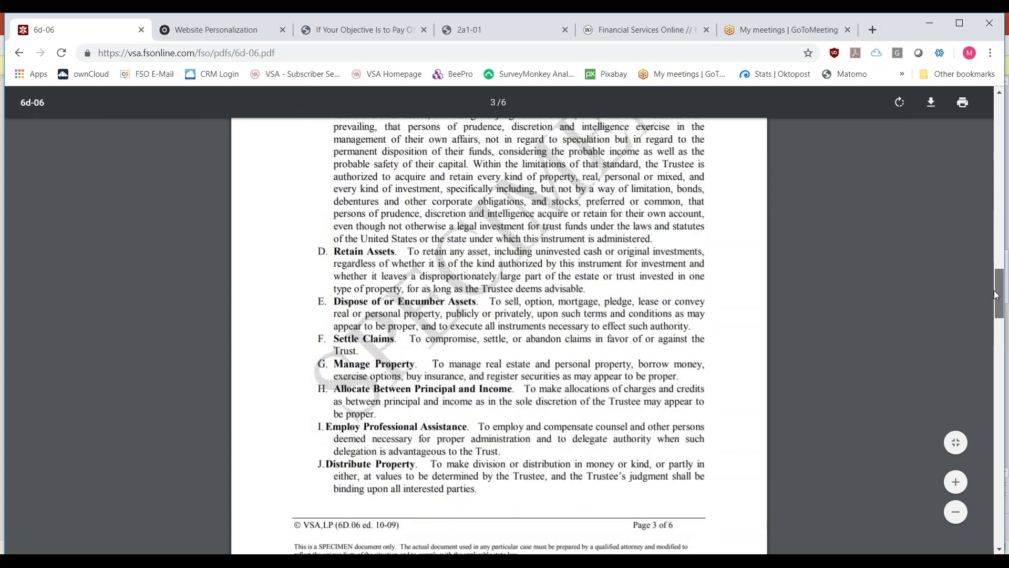
pyautogui.moveTo(997, 296); pyautogui.dragTo(983, 108)
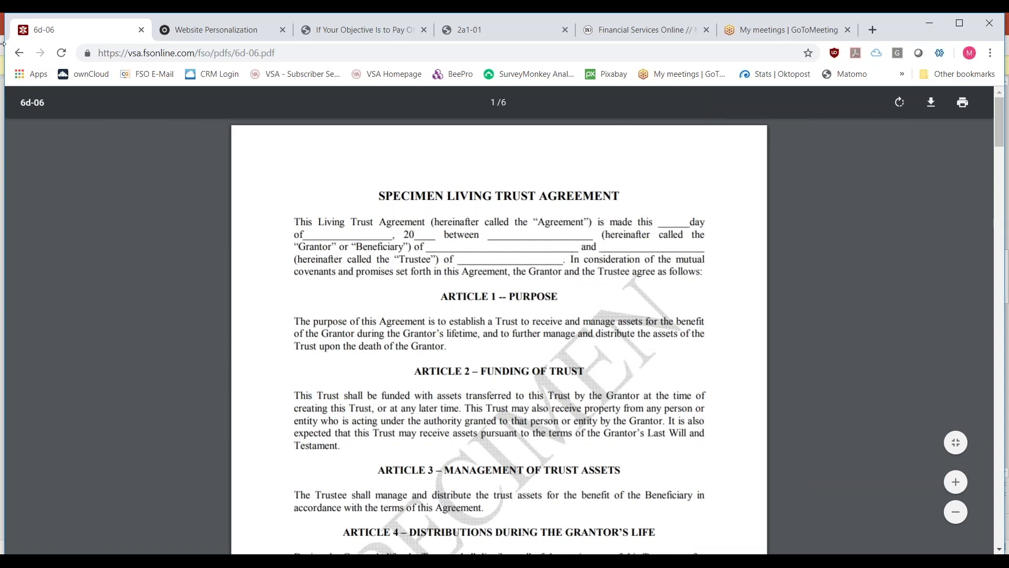
pyautogui.click(26, 55)
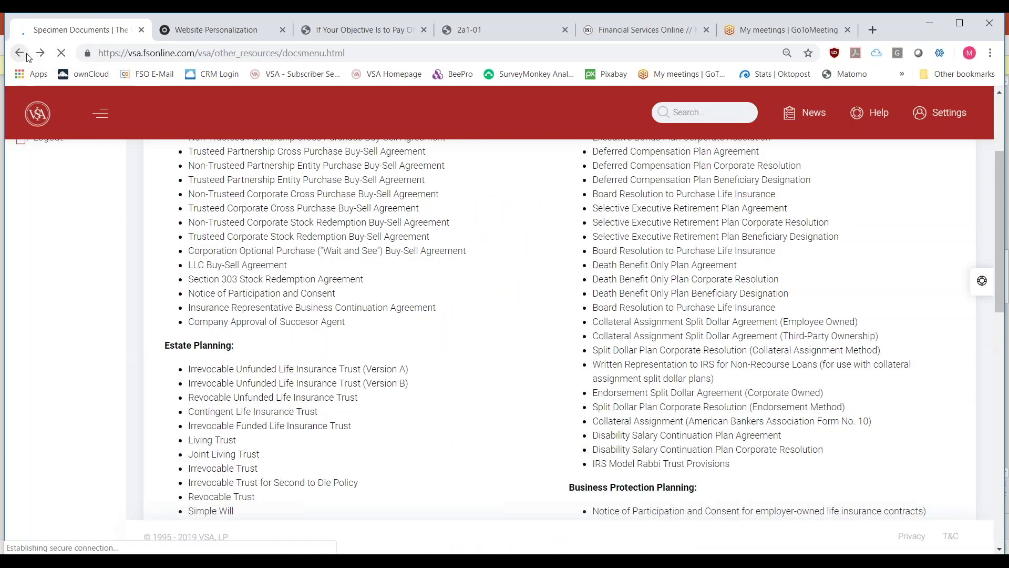
pyautogui.click(1002, 193)
pyautogui.moveTo(1002, 197); pyautogui.dragTo(1002, 142)
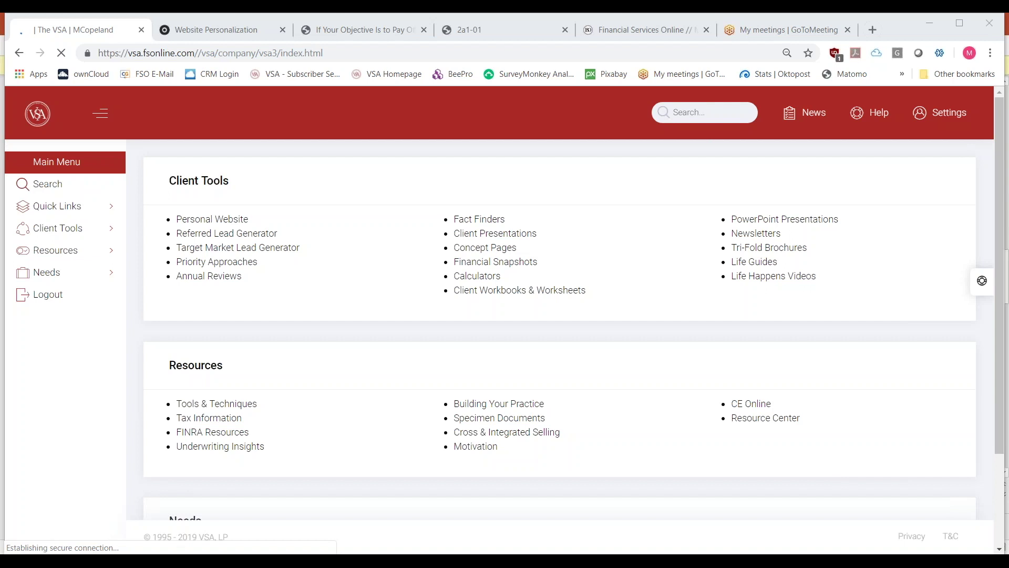
# Step: Switch to the Financial Services Online website and open its Free Trial page
pyautogui.click(607, 31)
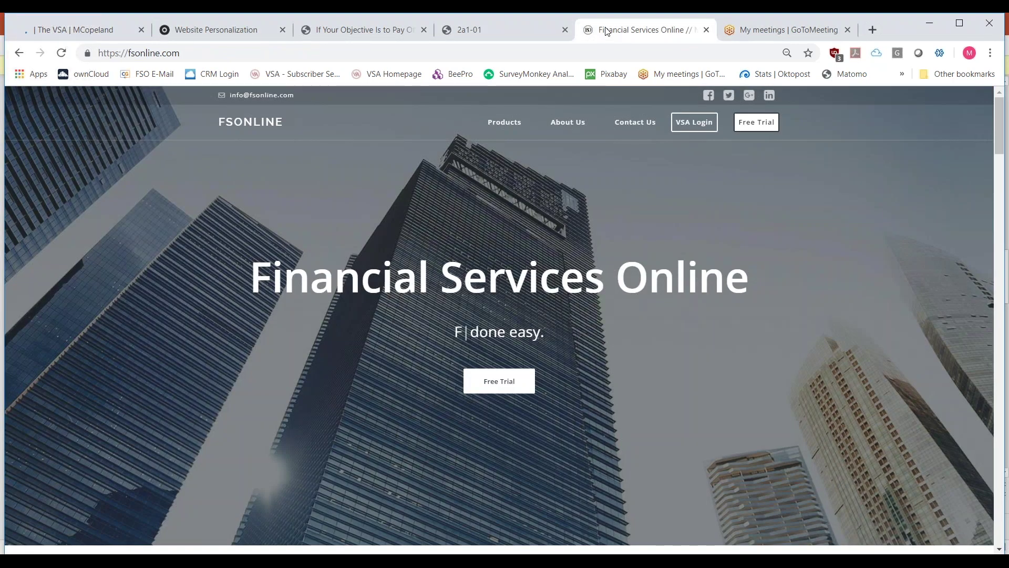
pyautogui.click(762, 124)
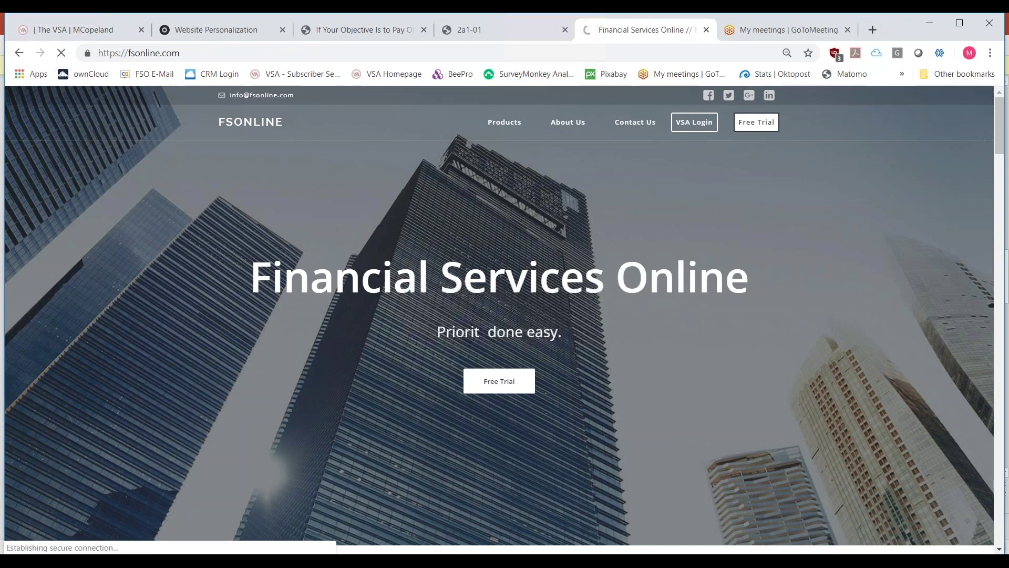